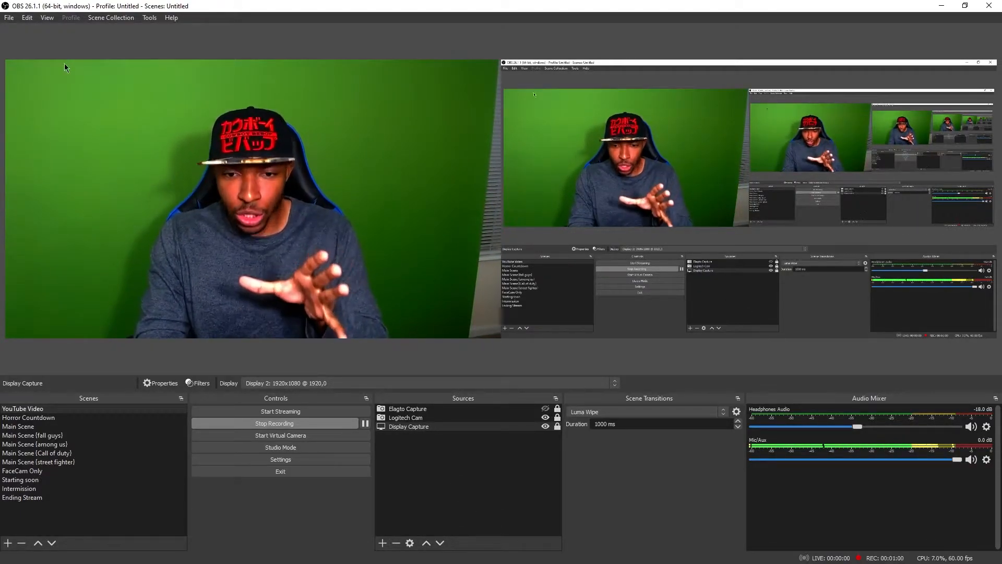
Open the program settings for review
click(280, 459)
click(284, 217)
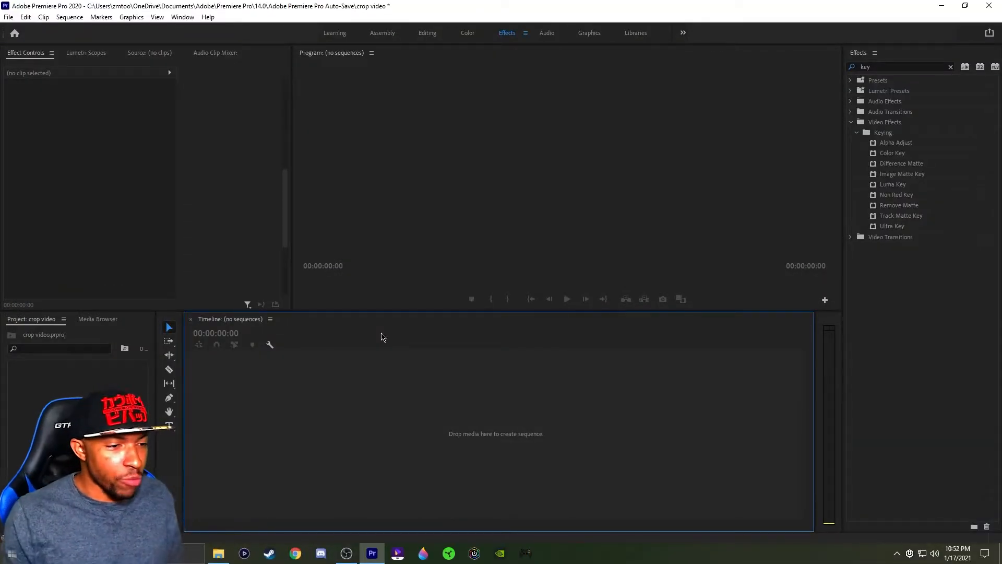
click(218, 553)
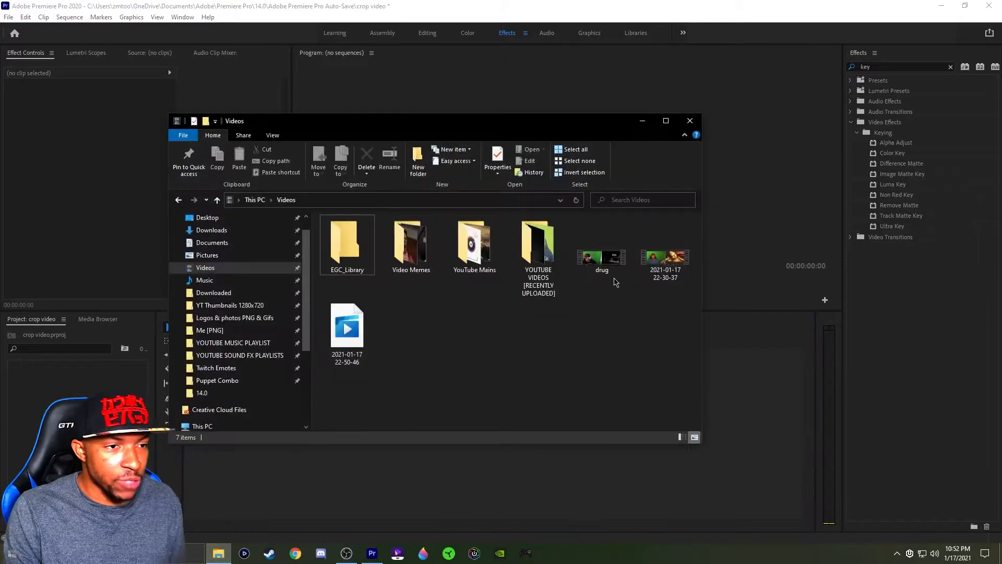
click(663, 265)
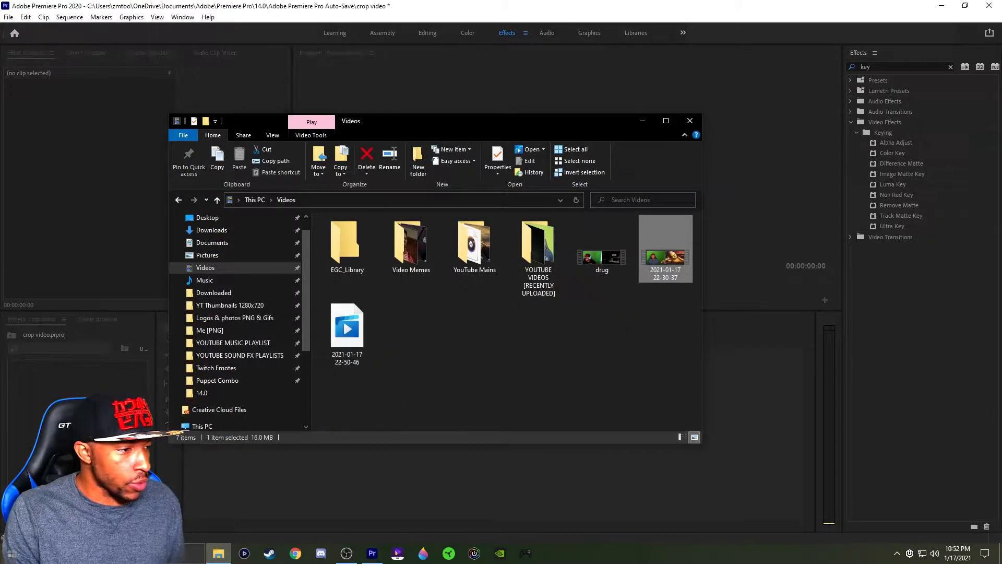
click(644, 122)
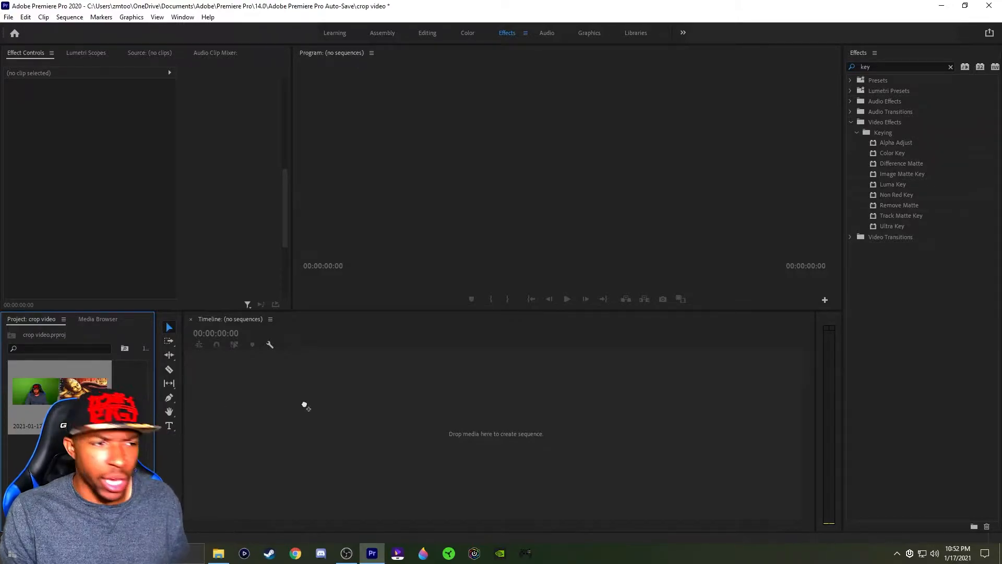
drag(305, 406, 334, 405)
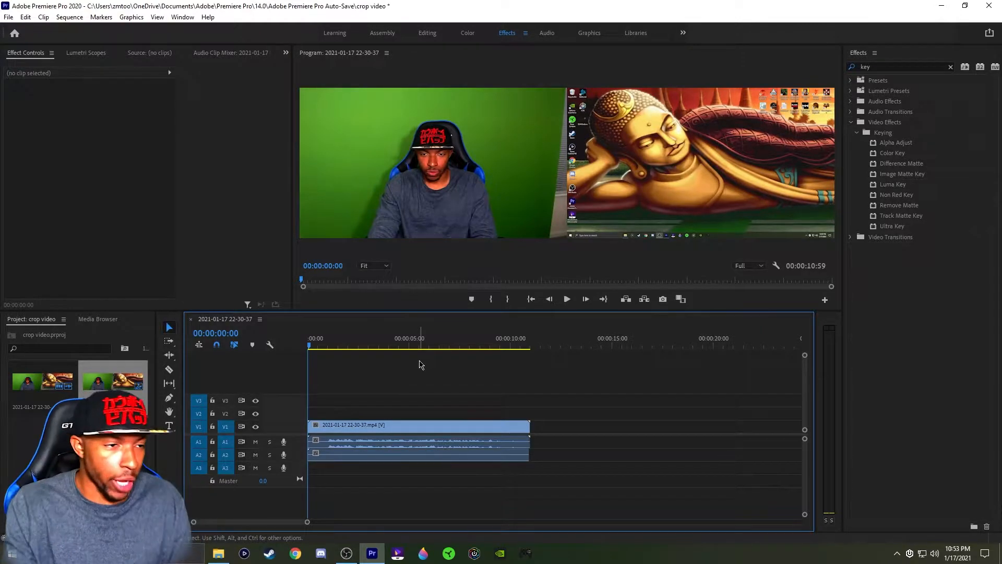
Duplicate the recording's video onto track V2 and rename the copy to cam
drag(399, 424, 401, 420)
click(402, 398)
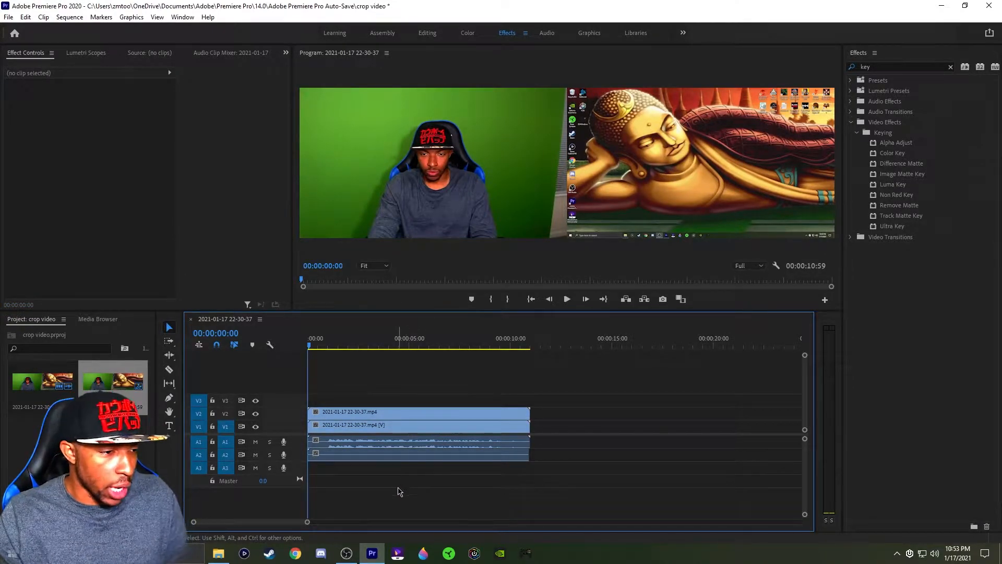
click(387, 418)
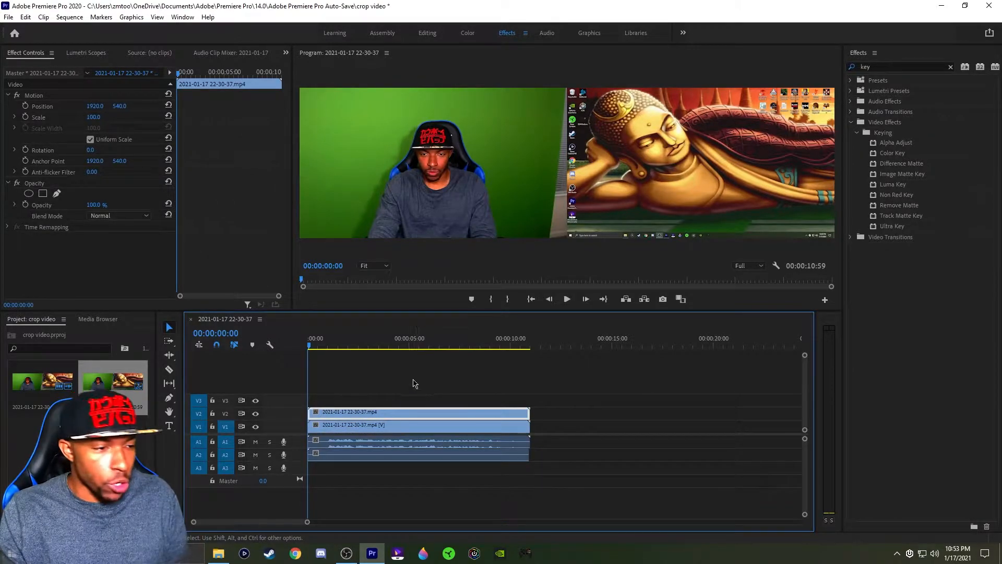
right_click(396, 415)
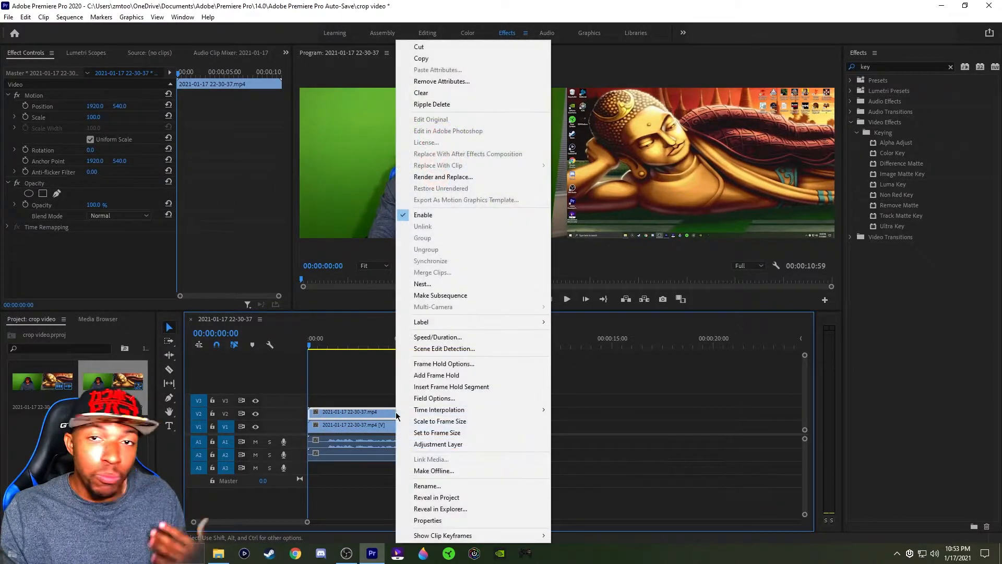
click(429, 486)
text(cam)
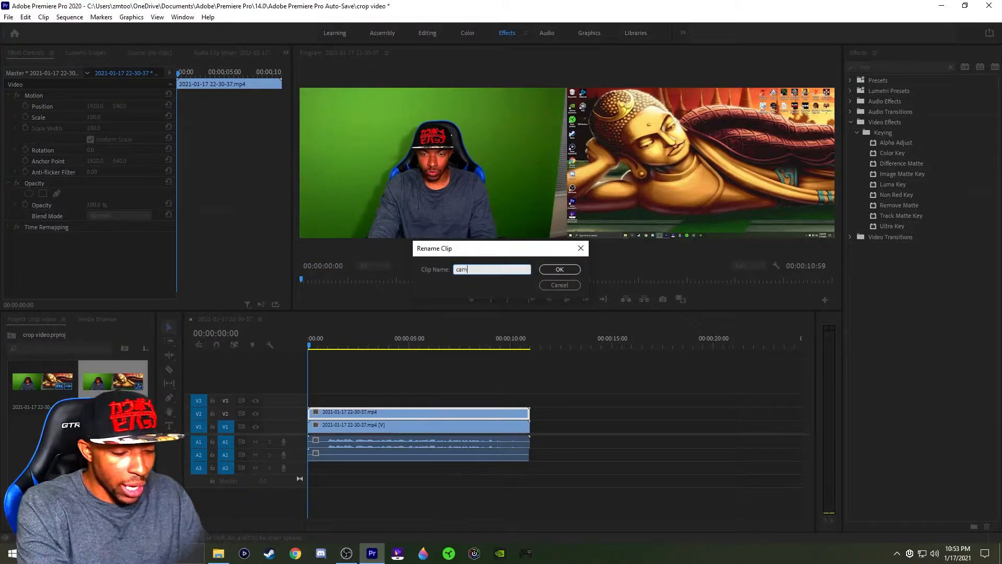
key(Return)
Rename the original clip on track V1 to game
right_click(429, 445)
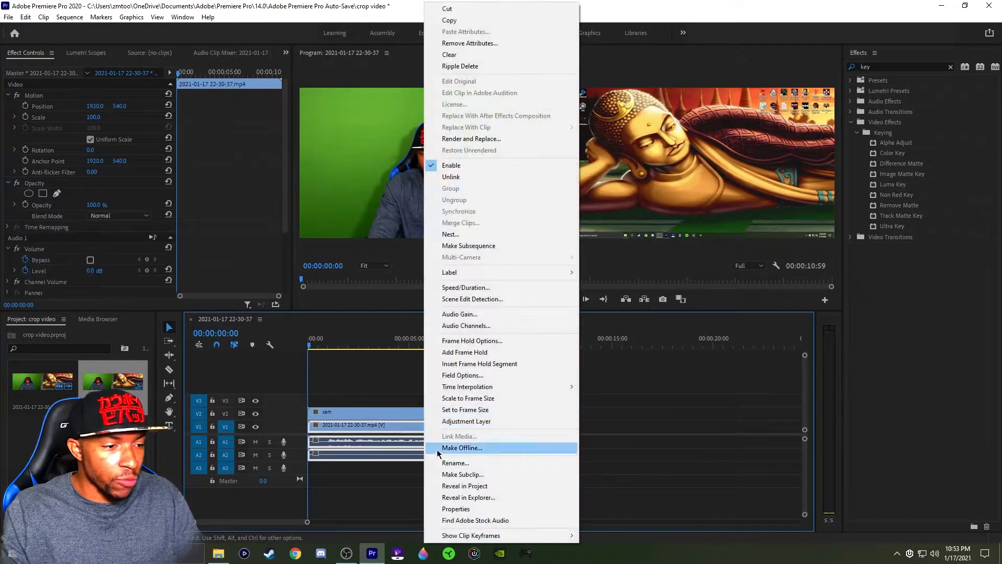
click(449, 464)
text(ga)
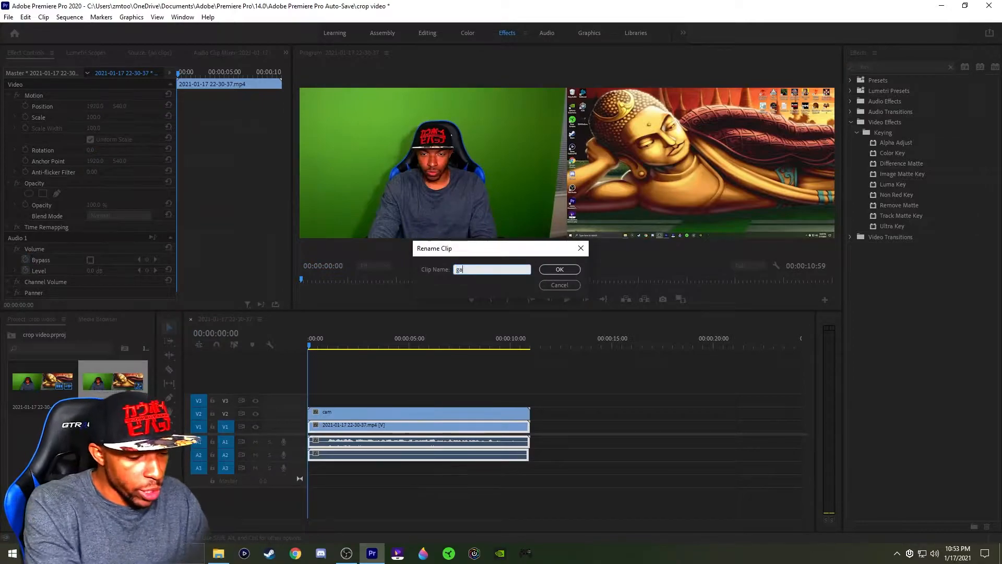
key(Return)
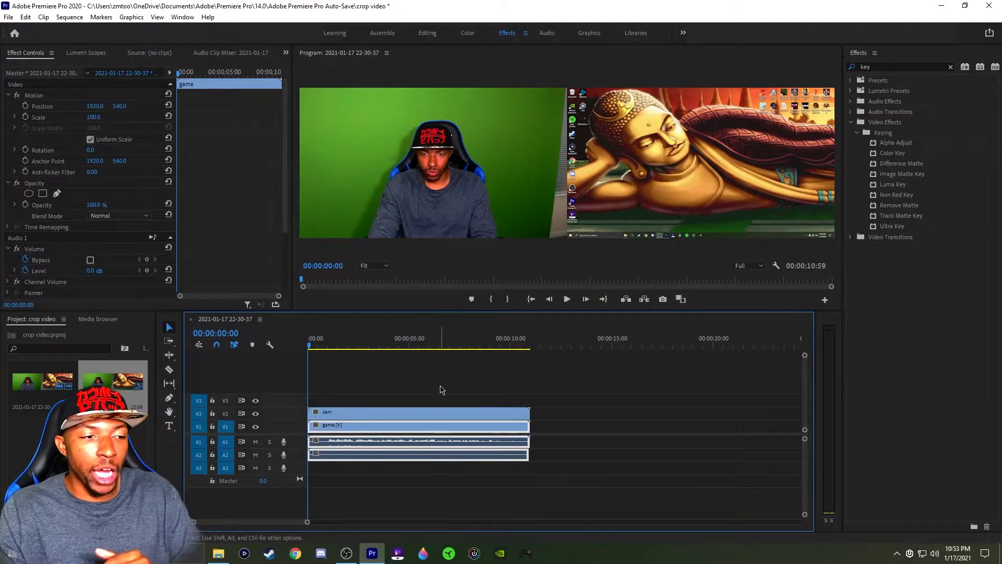
click(440, 389)
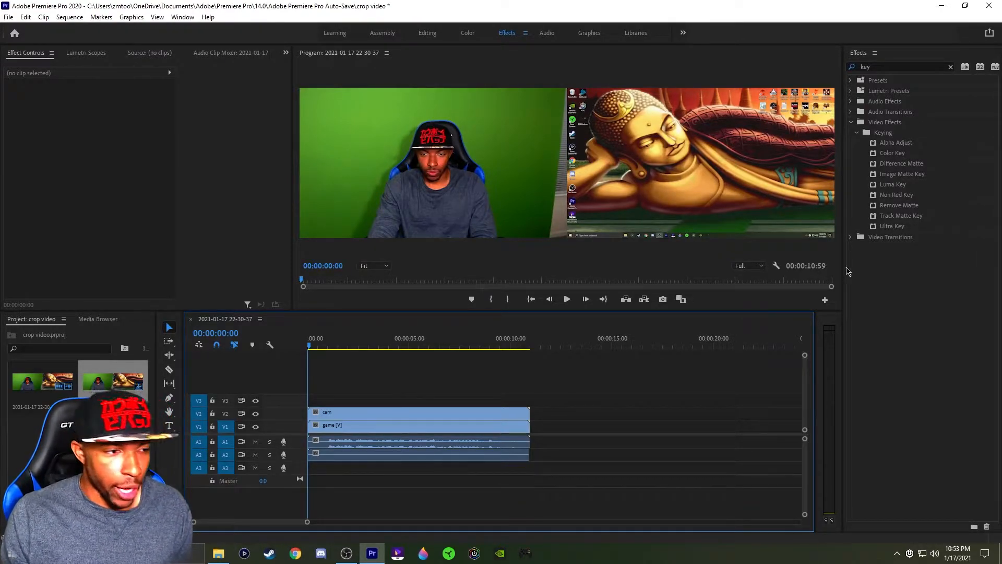
Change the sequence's horizontal frame size to 1920 in the sequence settings
click(69, 17)
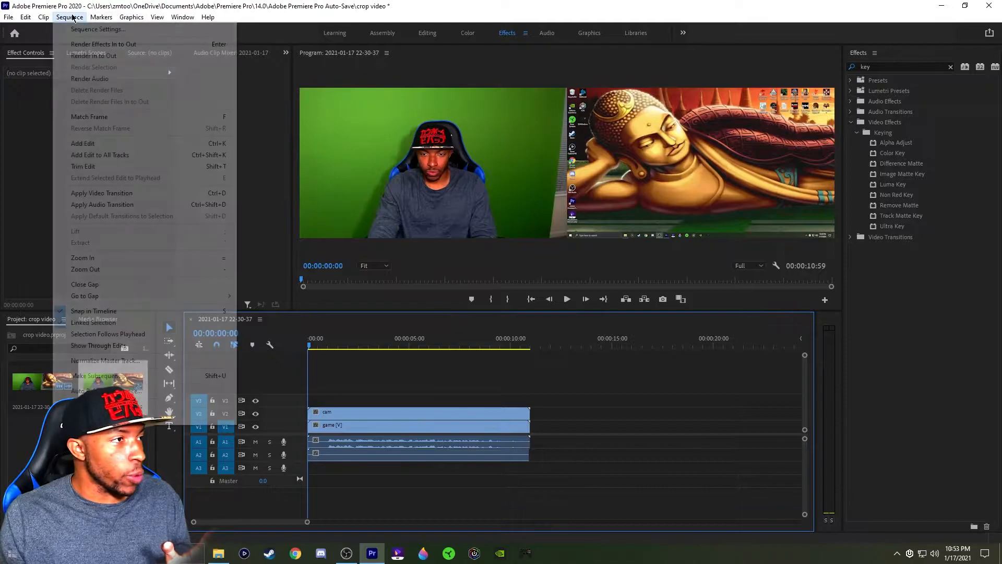
click(104, 26)
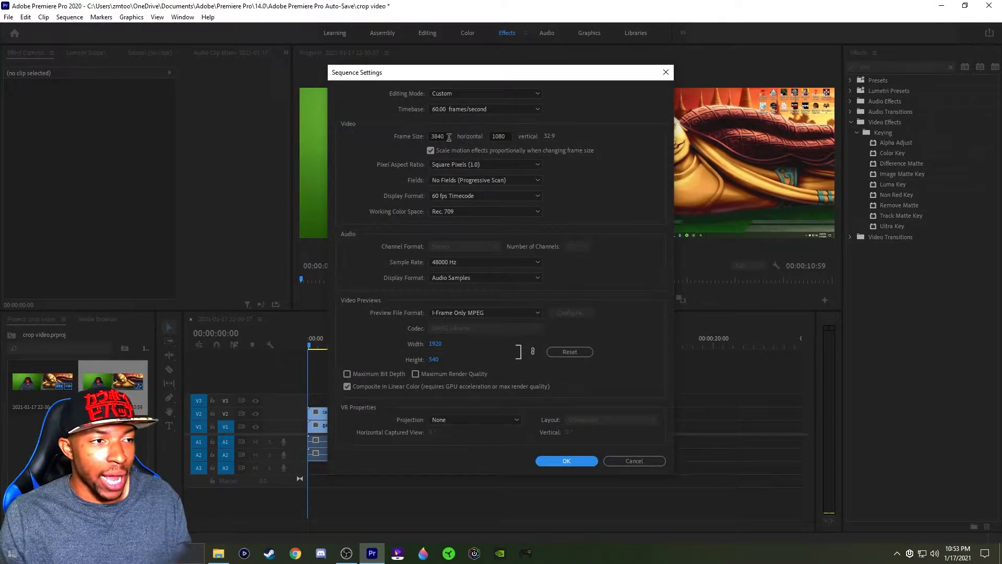
drag(449, 137, 420, 134)
text(19)
key(Return)
key(Return)
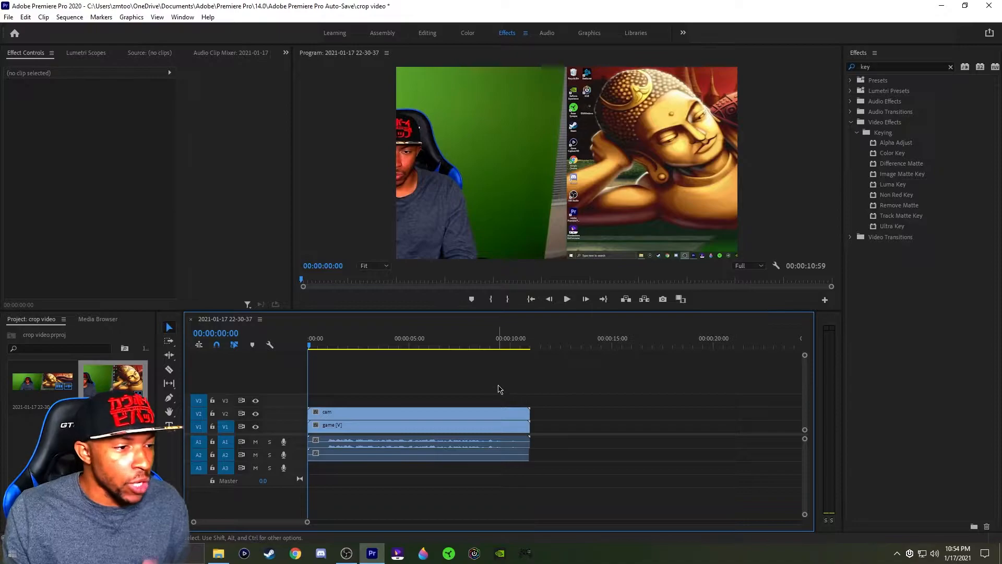
Find the Crop video effect and apply it to both the cam and game clips
click(950, 67)
text(crop)
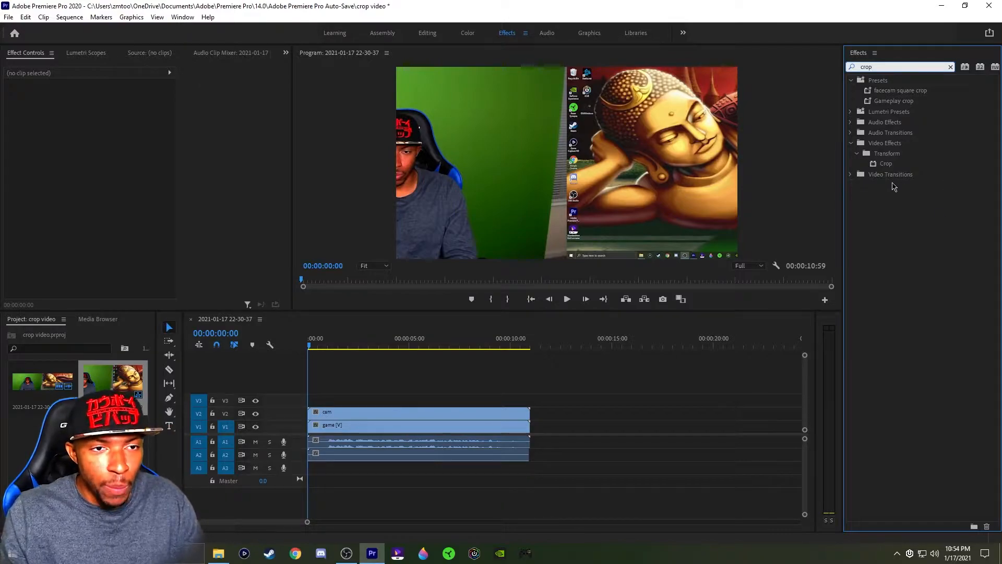
click(889, 166)
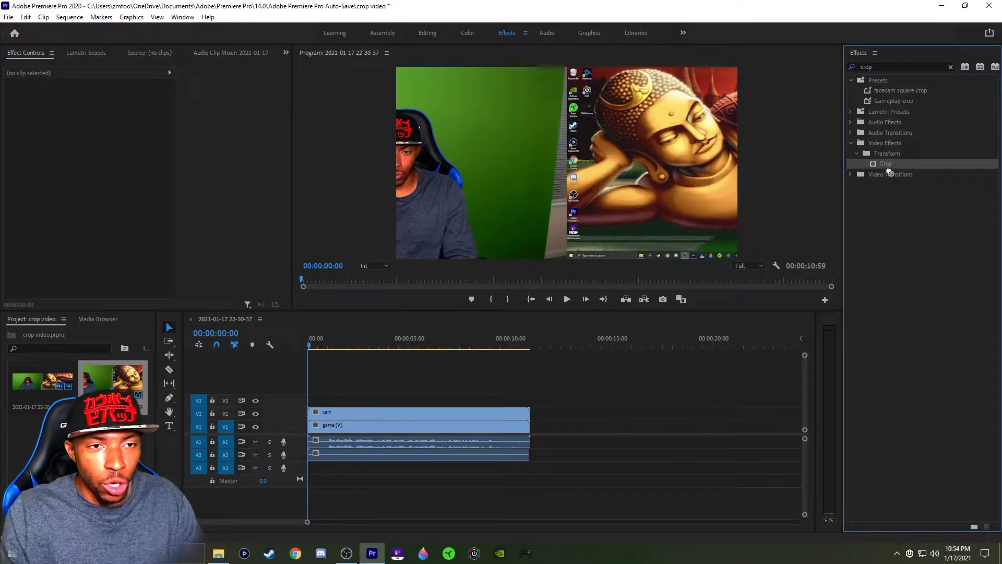
drag(888, 170, 374, 413)
drag(801, 221, 371, 431)
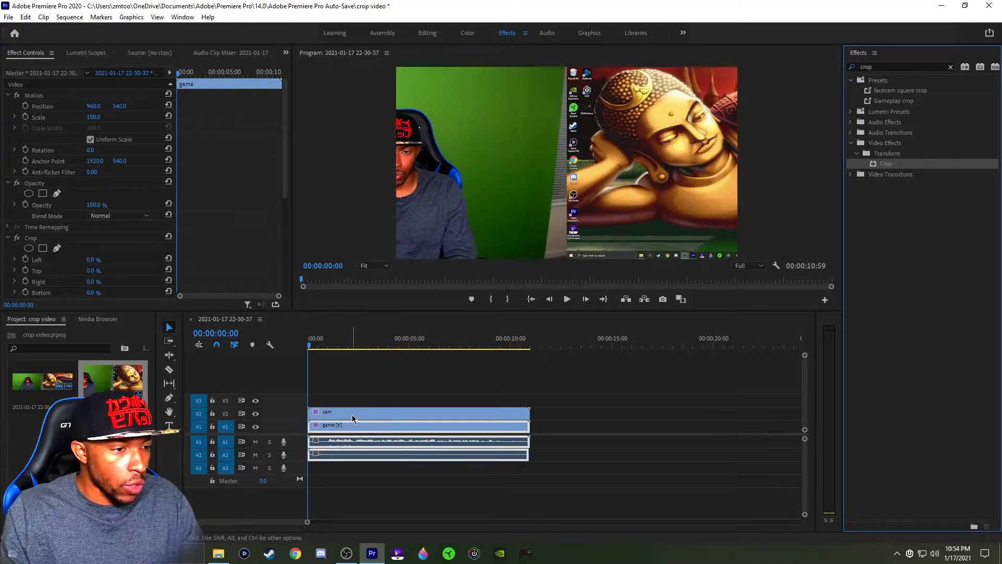
Crop the cam clip by 50% from its right side
click(352, 418)
drag(293, 207, 448, 208)
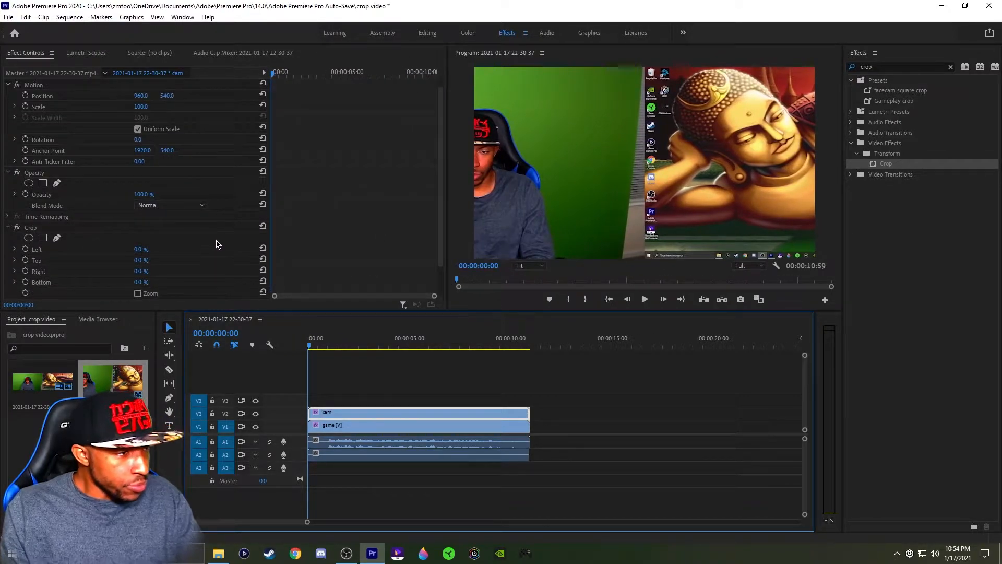
scroll(157, 235, down, 1)
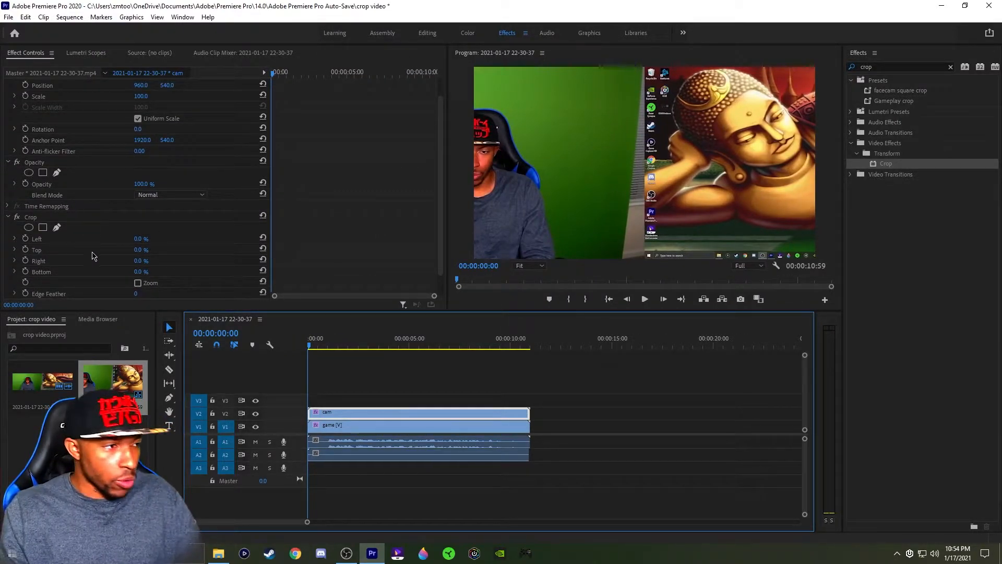
click(140, 260)
text(50)
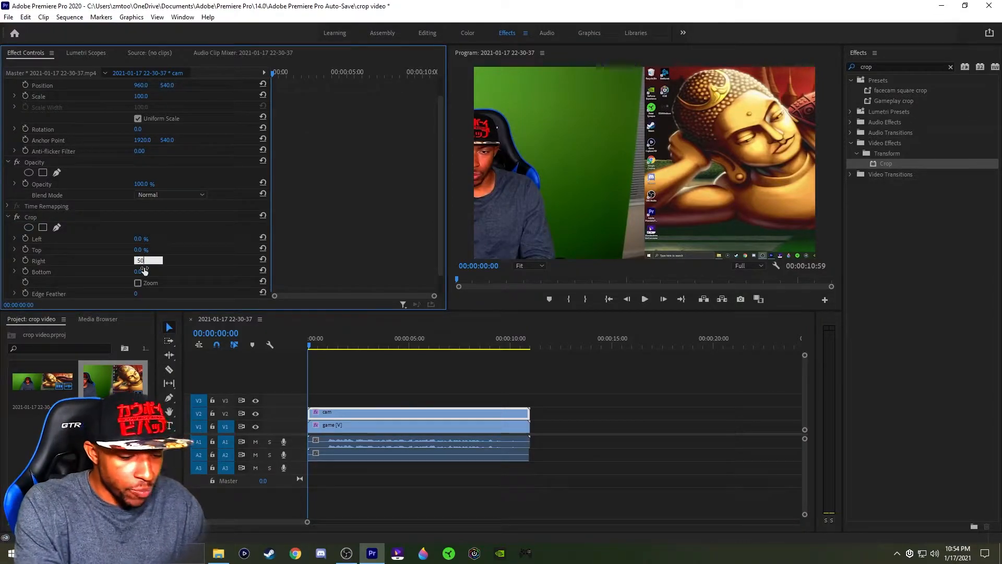
key(Return)
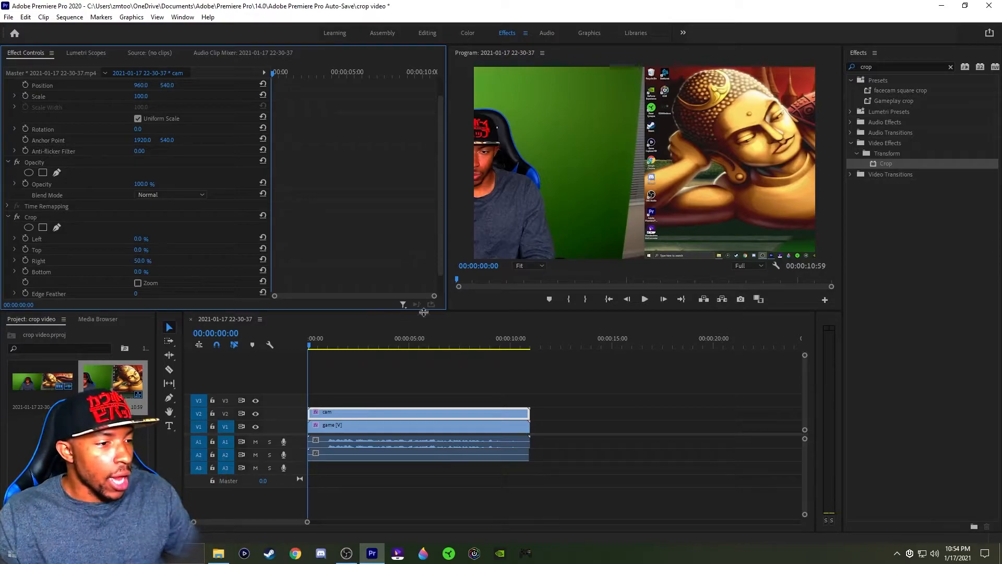
Crop the game clip by 50% from its left side
click(353, 424)
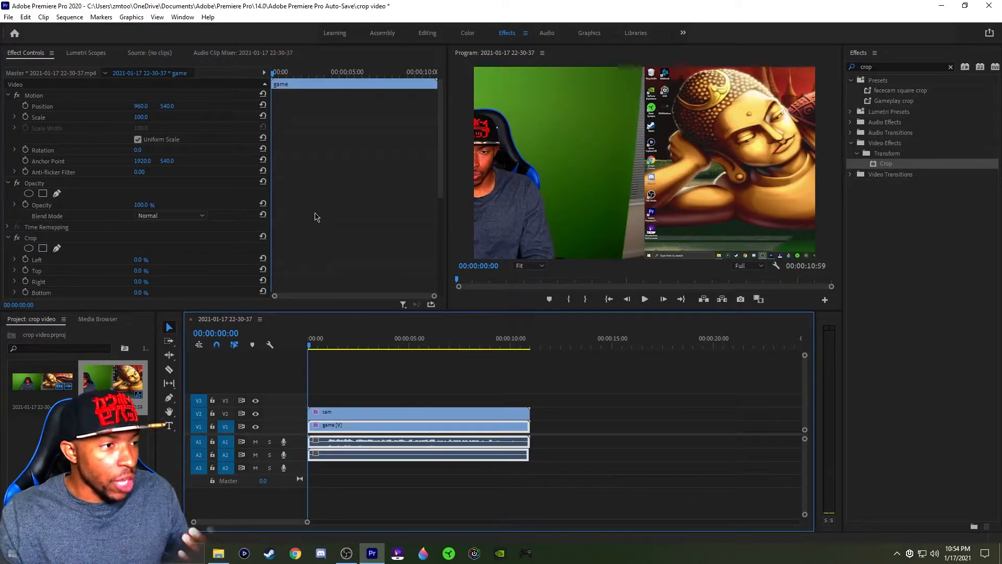
drag(445, 159, 441, 215)
click(148, 160)
text(50)
key(Return)
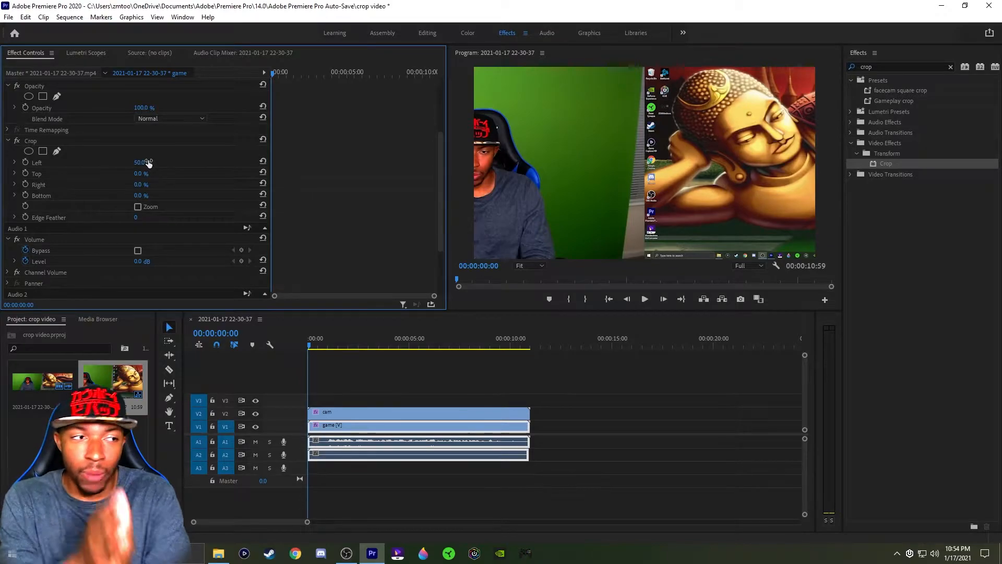
drag(441, 220, 428, 163)
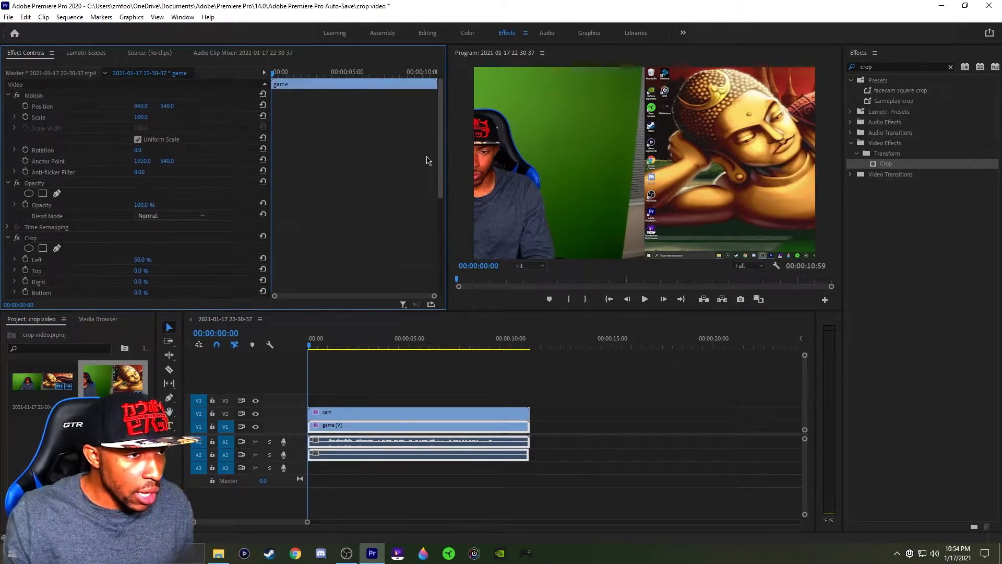
click(494, 375)
Scale the cam clip down to 43
click(365, 413)
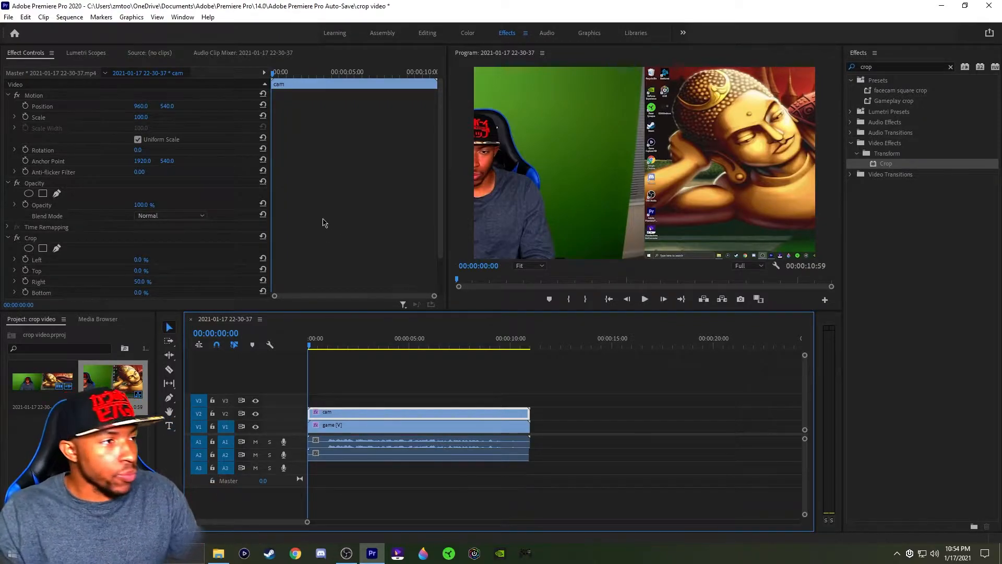
click(140, 117)
drag(140, 118, 111, 117)
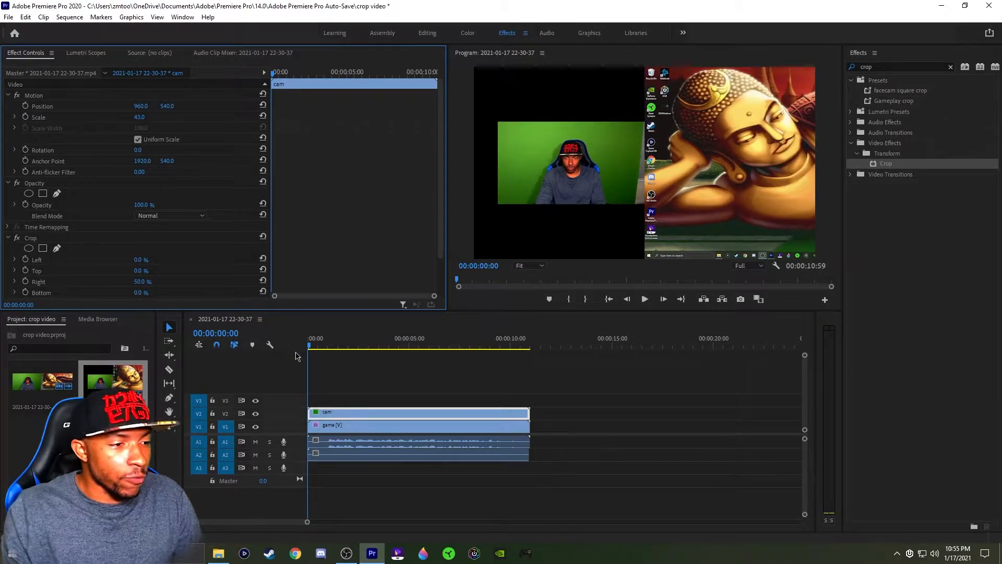
Set the game clip's horizontal position to 0 so the gameplay fills the frame
click(352, 431)
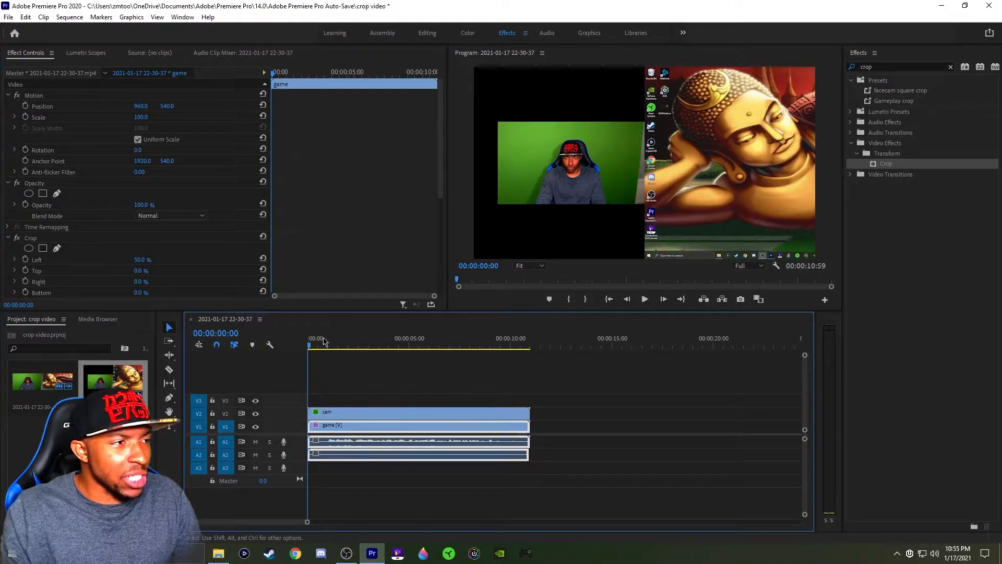
click(141, 106)
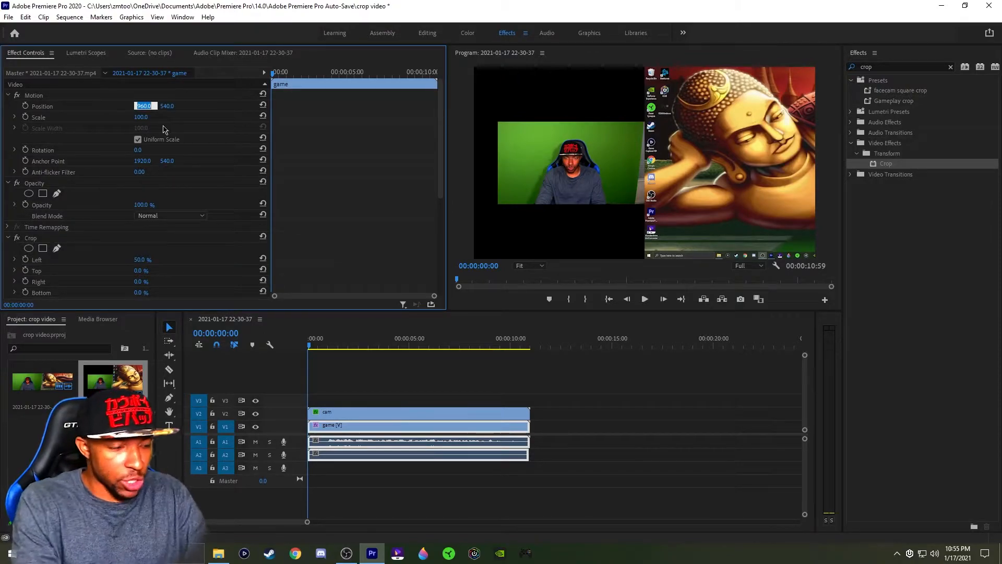
text(0)
key(Return)
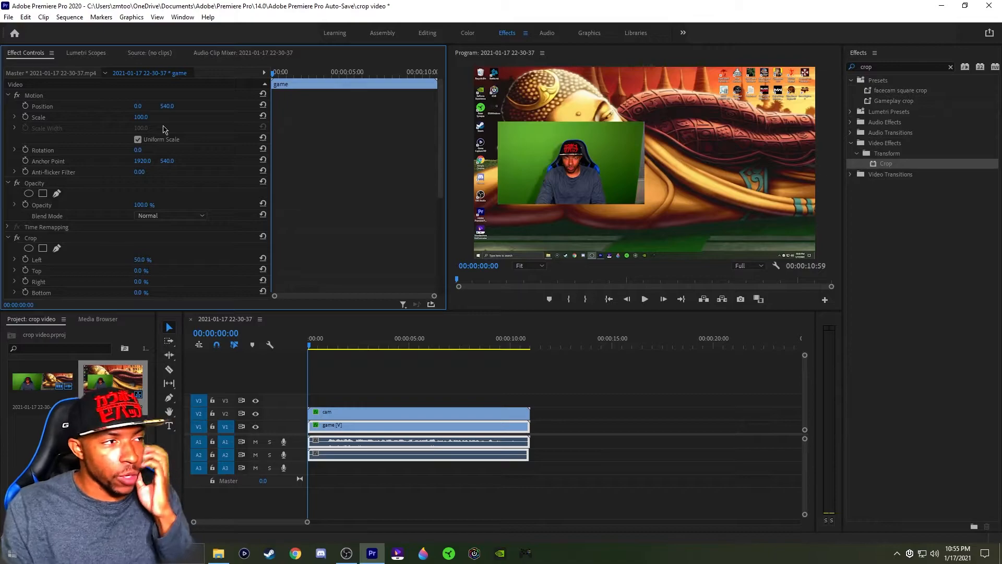
Scale the cam clip to 35 and move it to position 737, 410
click(376, 407)
click(374, 412)
click(139, 117)
drag(140, 117, 26, 107)
drag(167, 107, 99, 107)
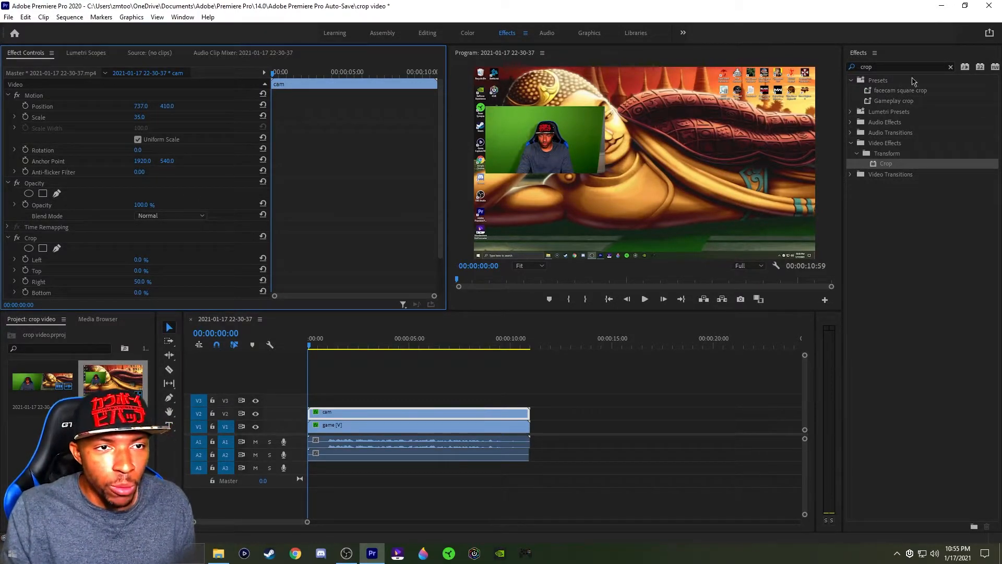
Clear the effects search and apply the "facecam top left & normal size" preset to the cam clip
click(950, 67)
click(851, 80)
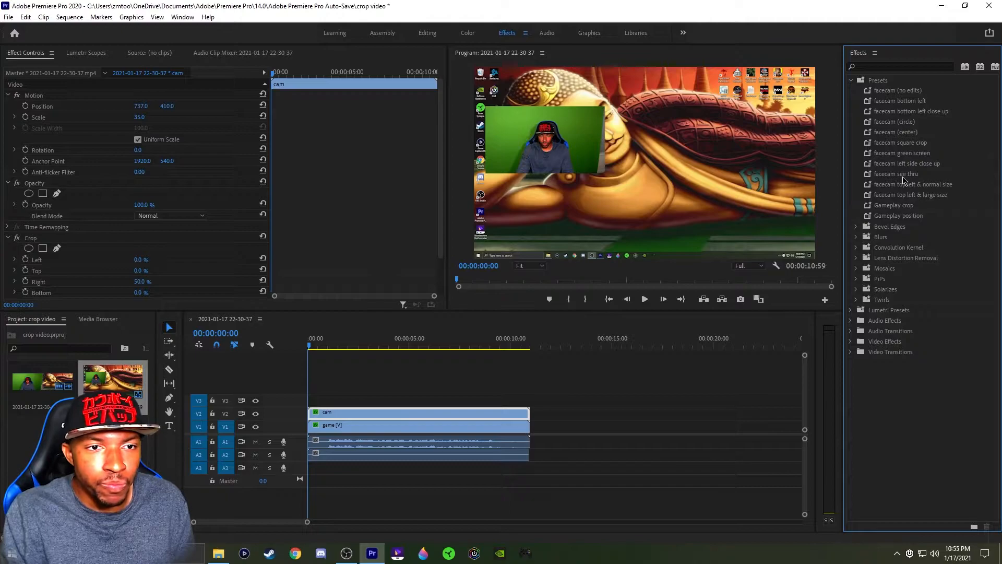
drag(904, 183, 346, 412)
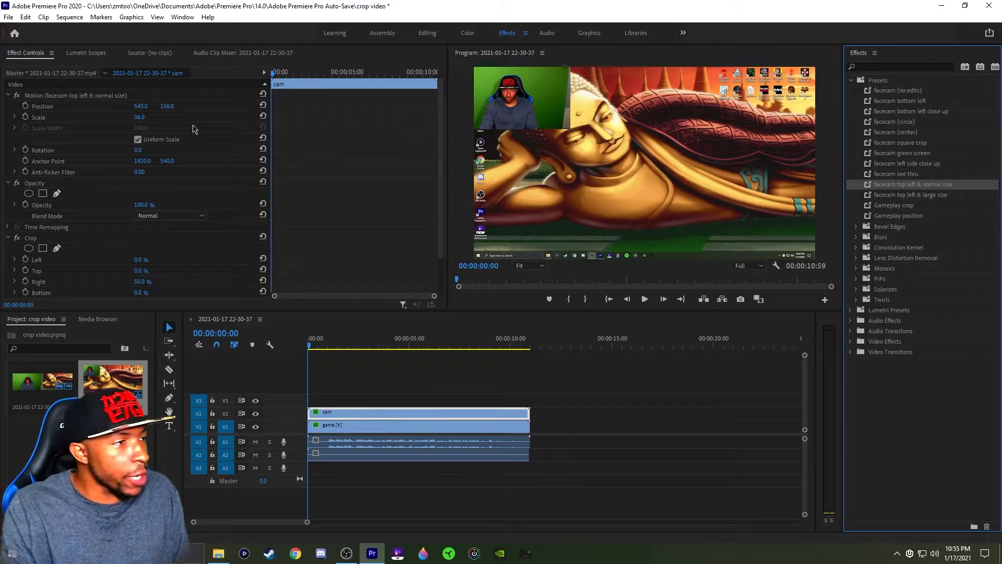
Open the save-preset dialog for the cam clip's Motion settings, view its options and cancel without saving
right_click(131, 96)
click(156, 113)
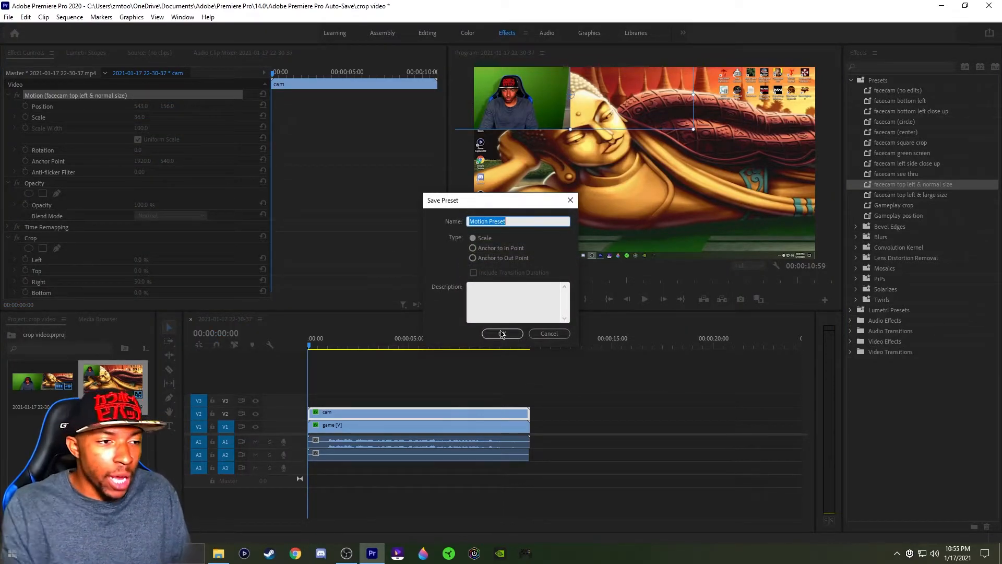
click(487, 297)
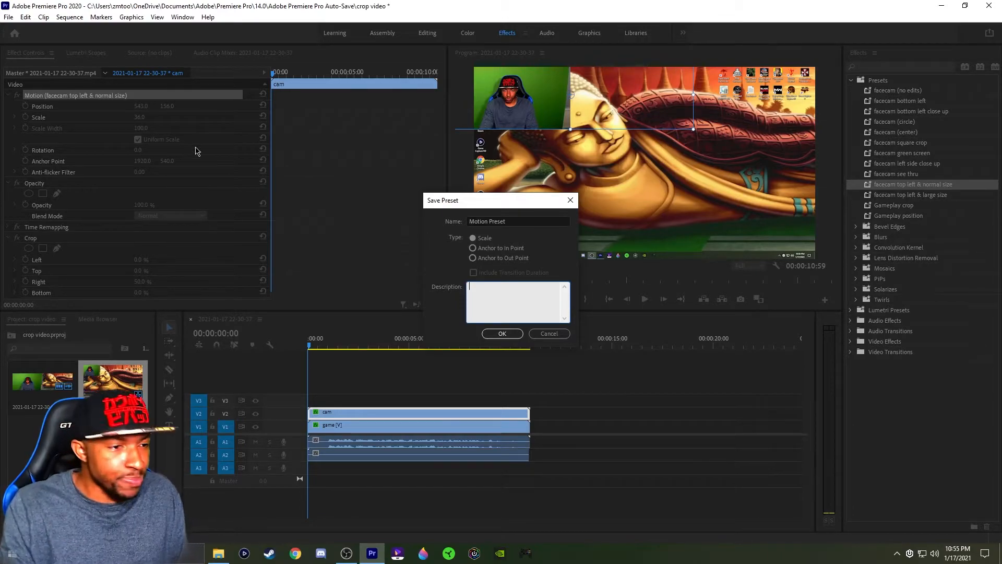
click(545, 334)
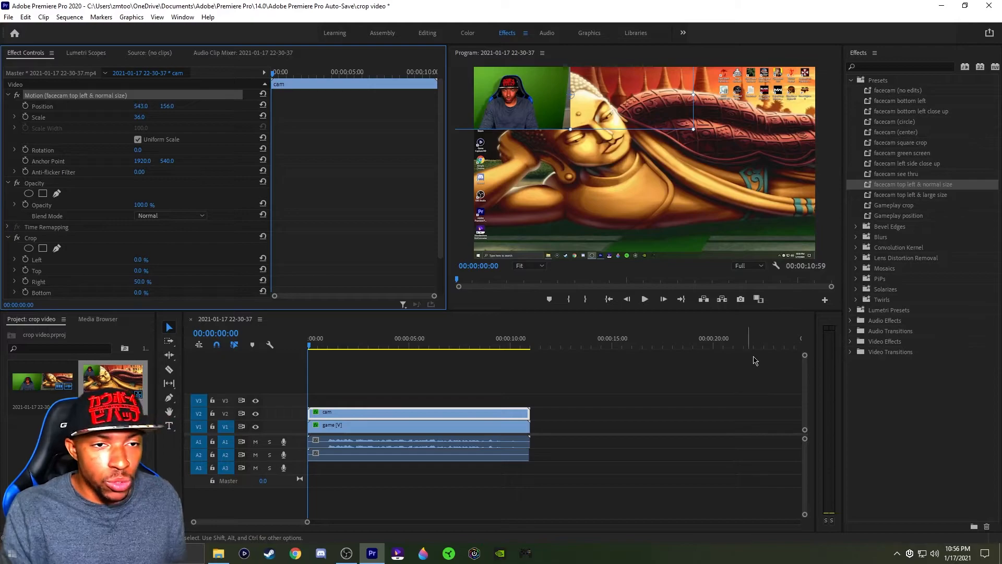
Apply the "facecam green screen" and "facecam (circle)" presets to the cam clip
drag(897, 158, 398, 411)
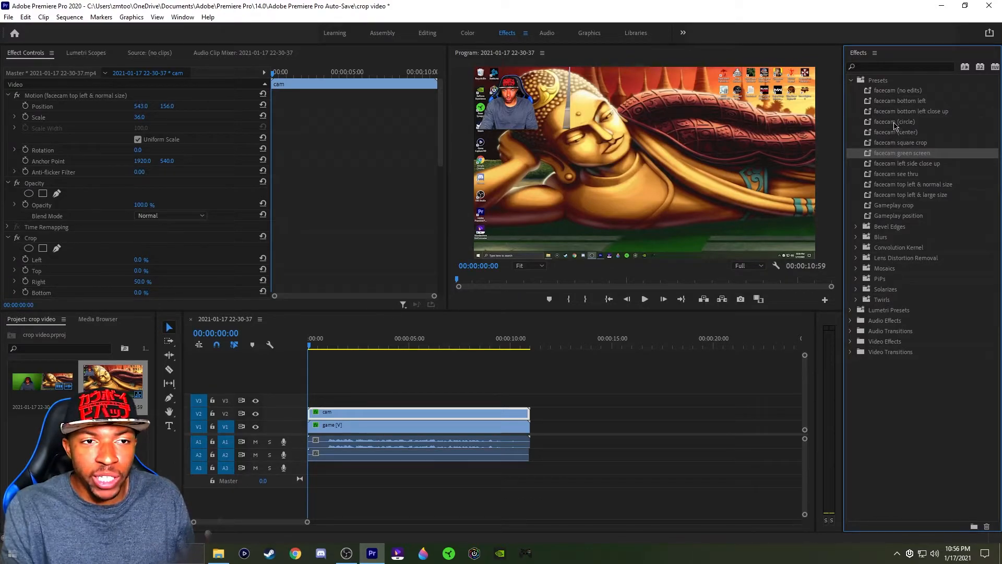
drag(897, 126, 364, 416)
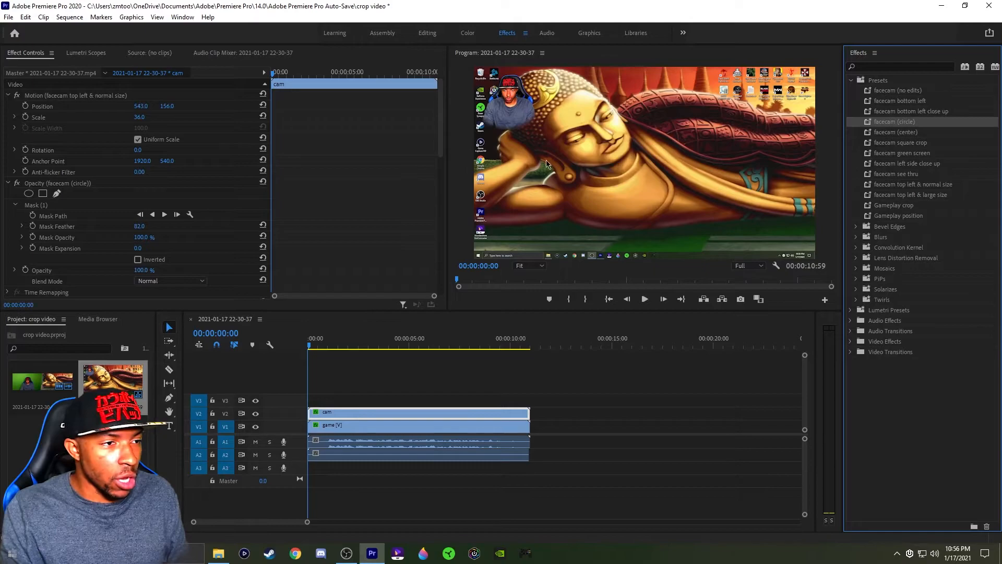
Search the effects for "key" and examine the Ultra Key settings applied to the cam clip
click(906, 65)
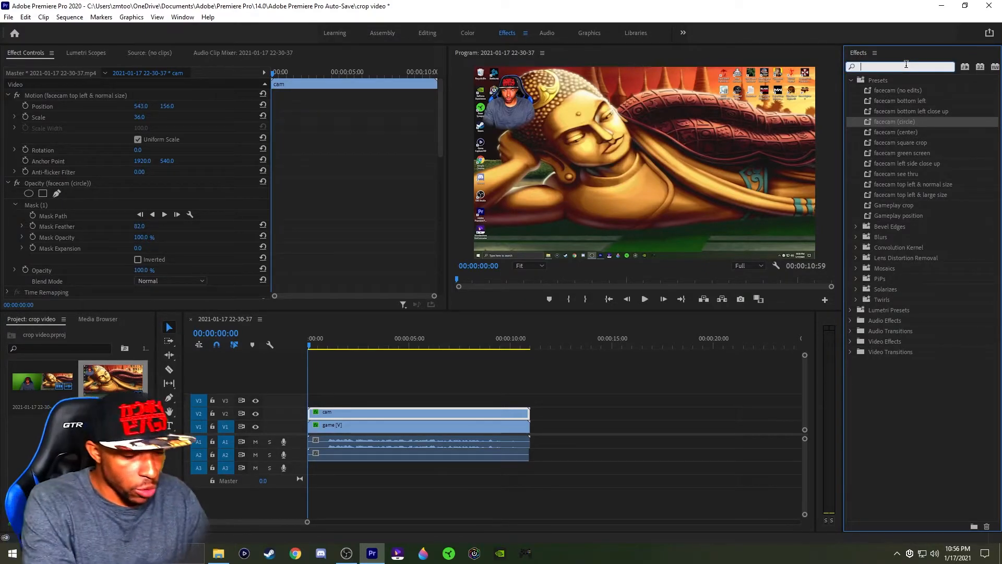
text(key)
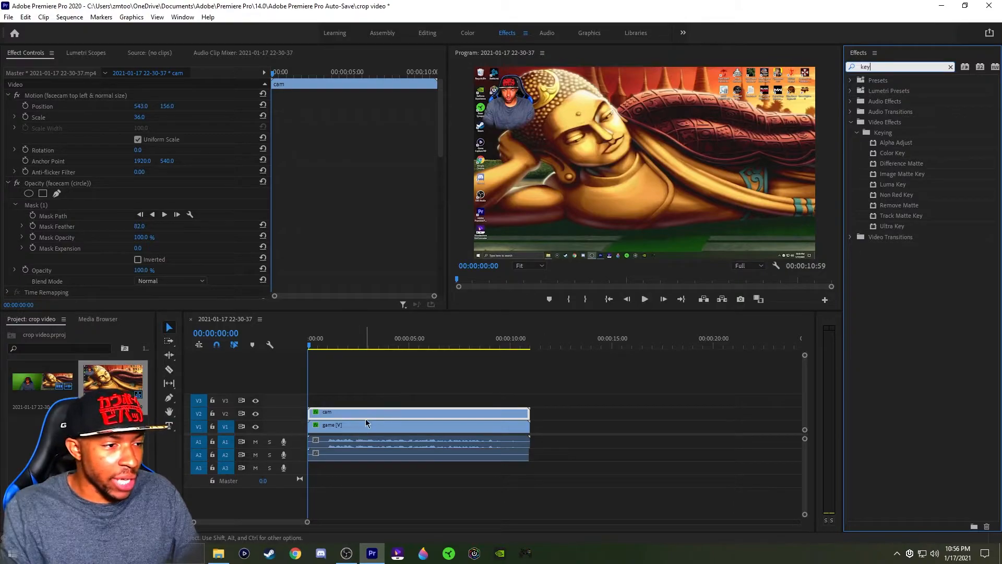
drag(438, 150, 436, 238)
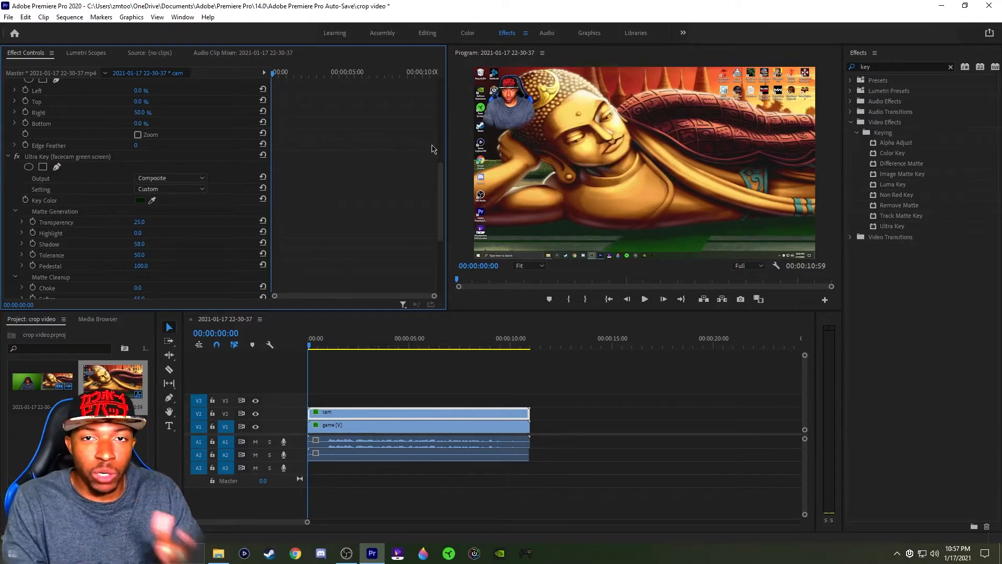
Widen the program monitor by narrowing the effect controls, and return the playhead to the sequence start
drag(447, 144, 255, 151)
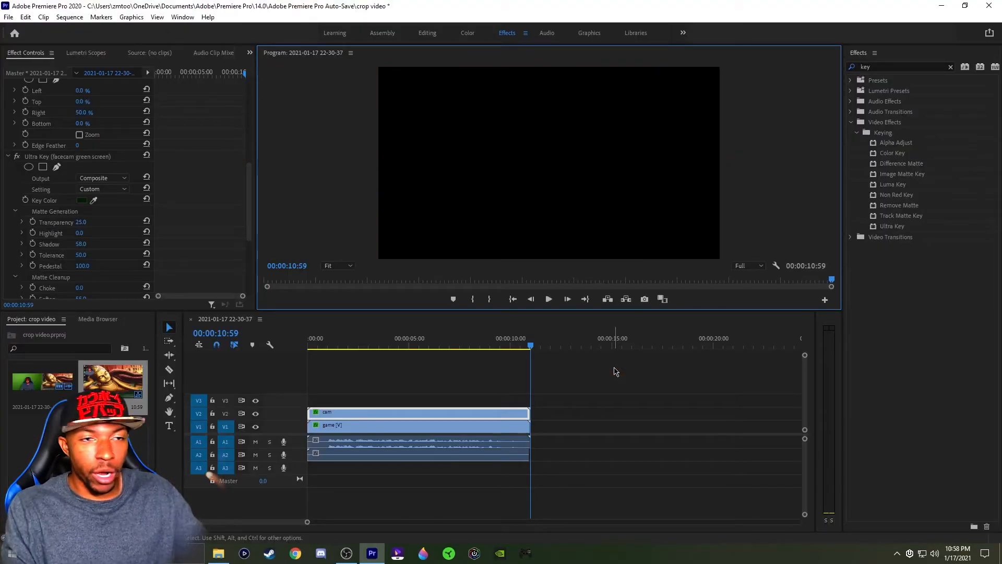
drag(337, 348, 287, 354)
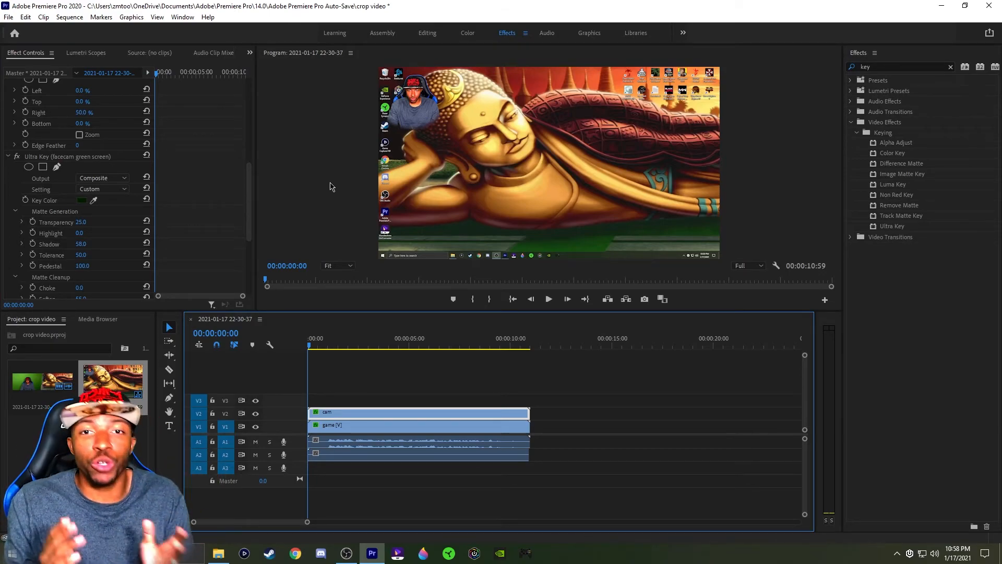
Clear the effects search and expand the Presets folder to show the saved facecam and gameplay presets
click(951, 67)
click(850, 80)
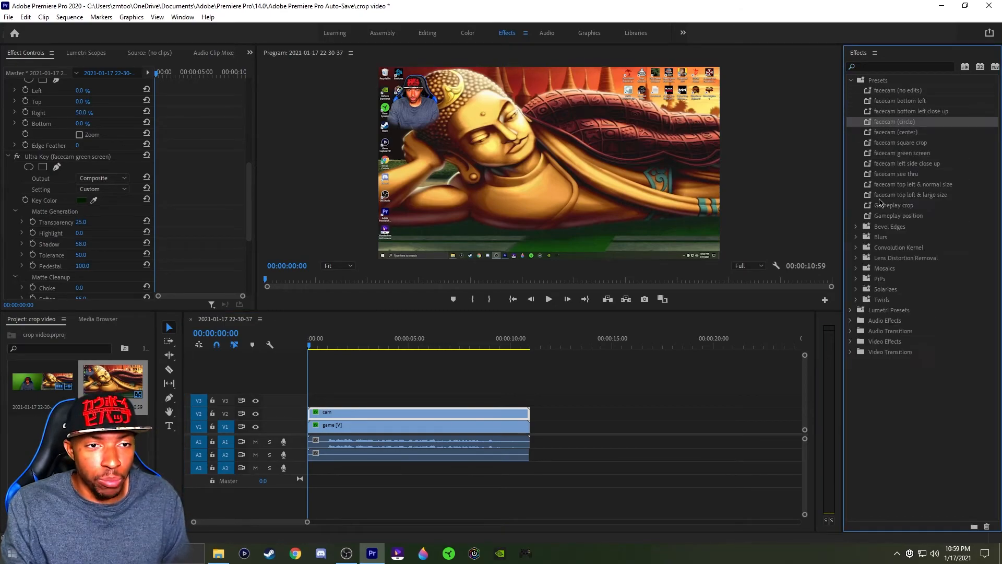